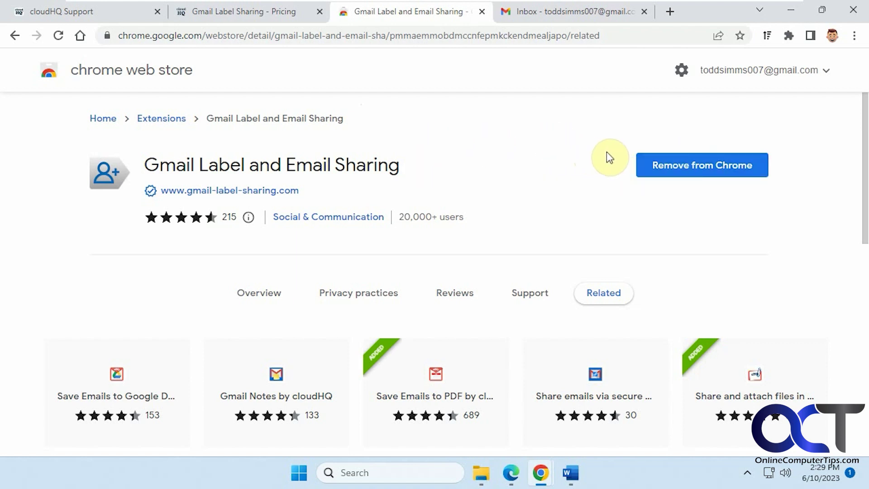
Review the free Basic and $19.90/month Premium label sharing plans, then go back to the Gmail inbox.
left_click(281, 11)
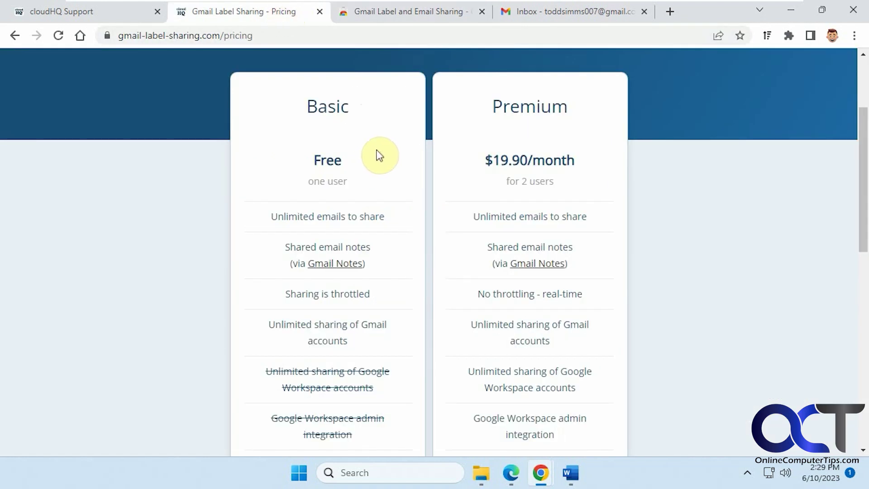
scroll(431, 245, "down", 3)
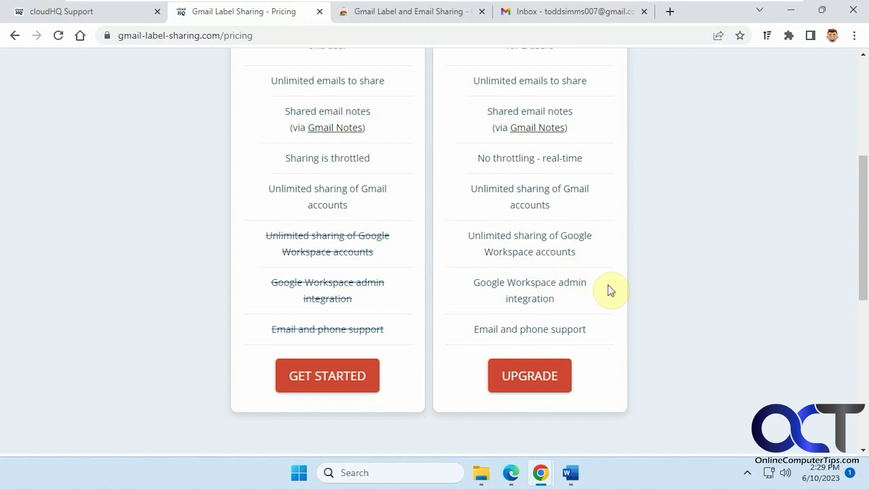
scroll(602, 326, "up", 6)
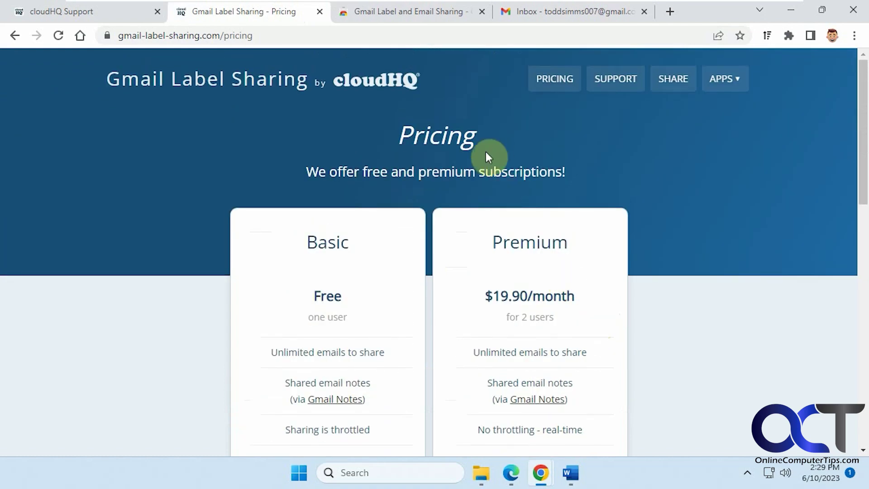
left_click(440, 17)
left_click(546, 19)
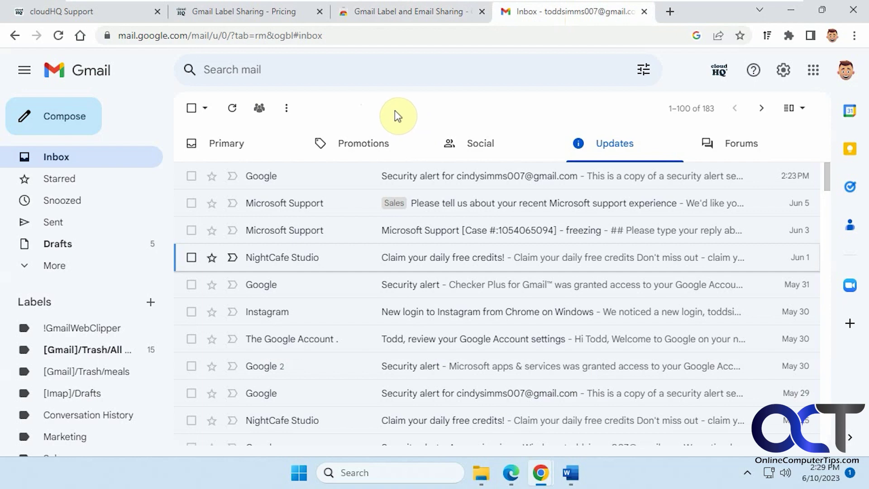
left_click(260, 110)
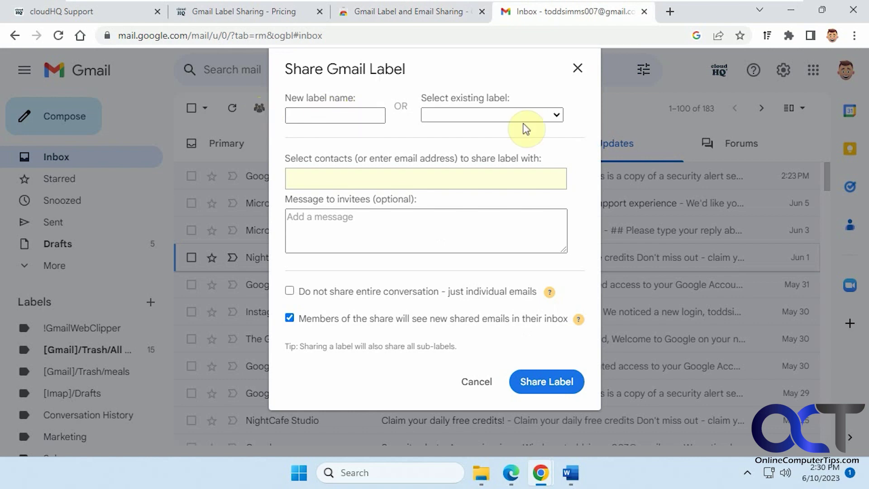
left_click(557, 115)
left_click(556, 116)
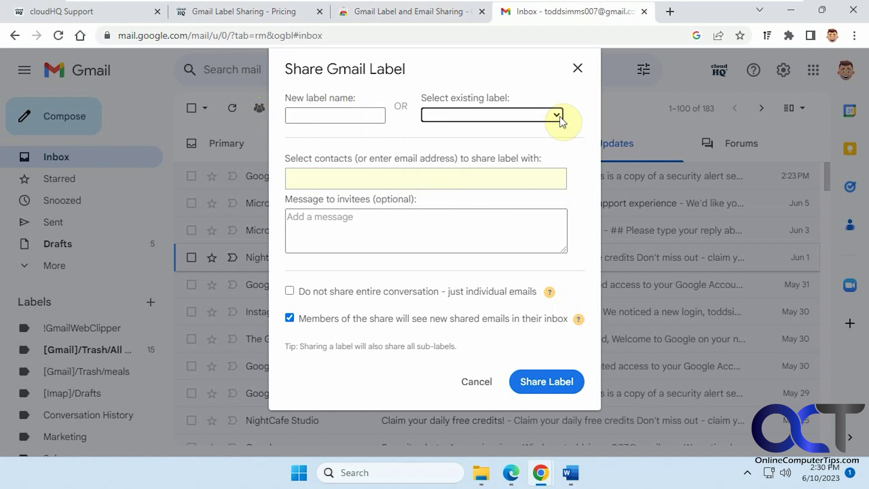
left_click(594, 71)
scroll(111, 320, "down", 1)
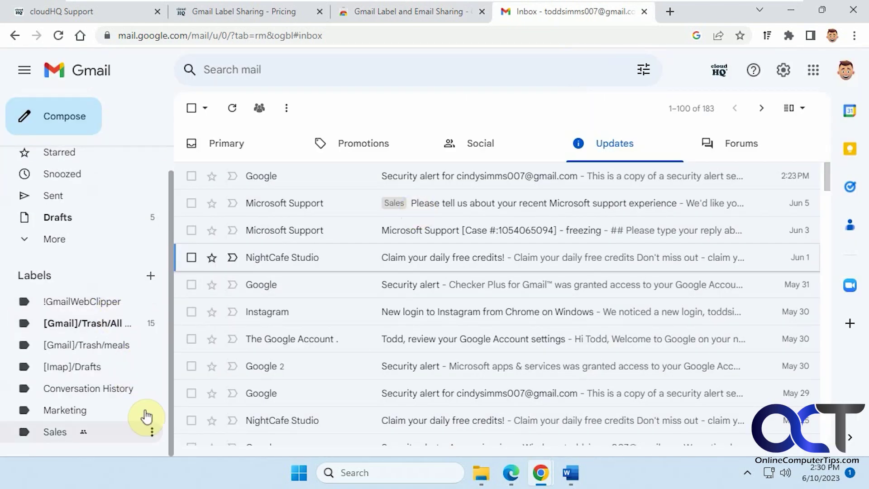
left_click(152, 428)
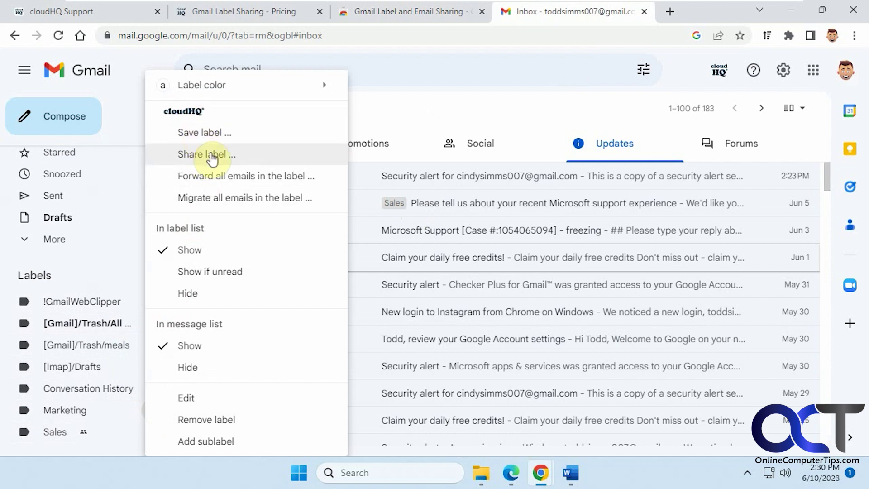
left_click(457, 110)
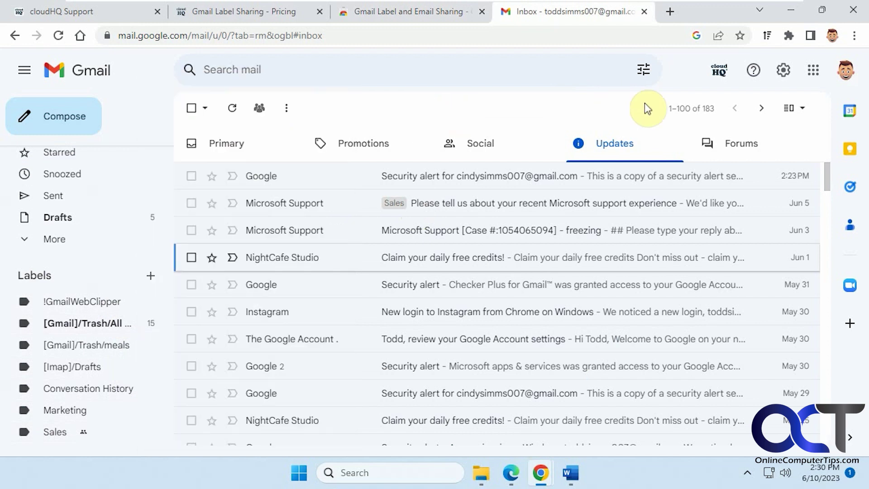
Browse the nine installed cloudHQ apps, including Gmail Label and Email Sharing, then close the dashboard.
left_click(719, 70)
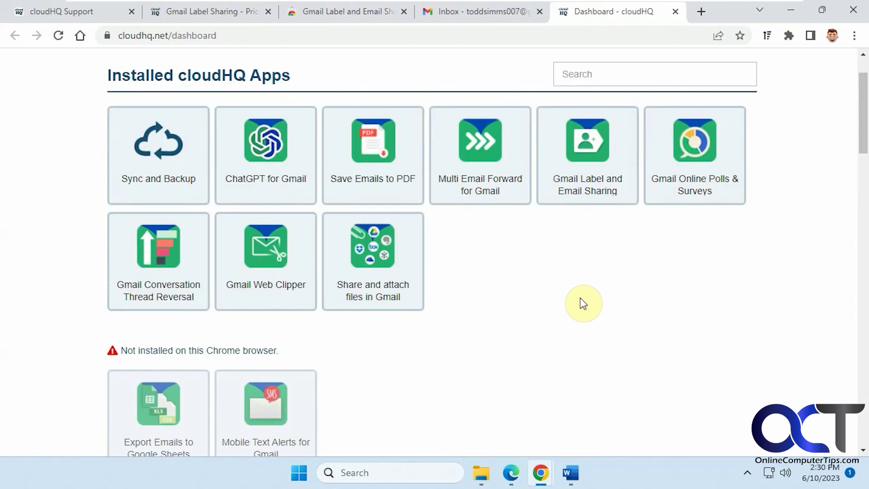
scroll(583, 303, "down", 15)
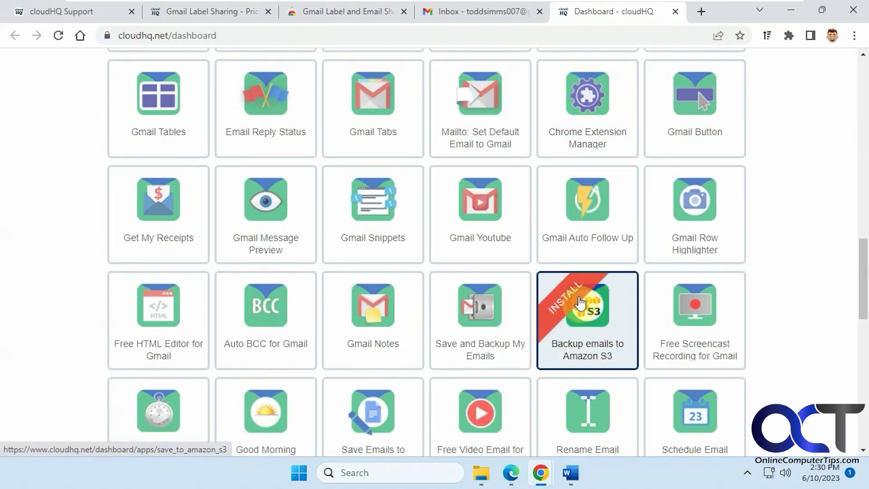
scroll(580, 303, "up", 15)
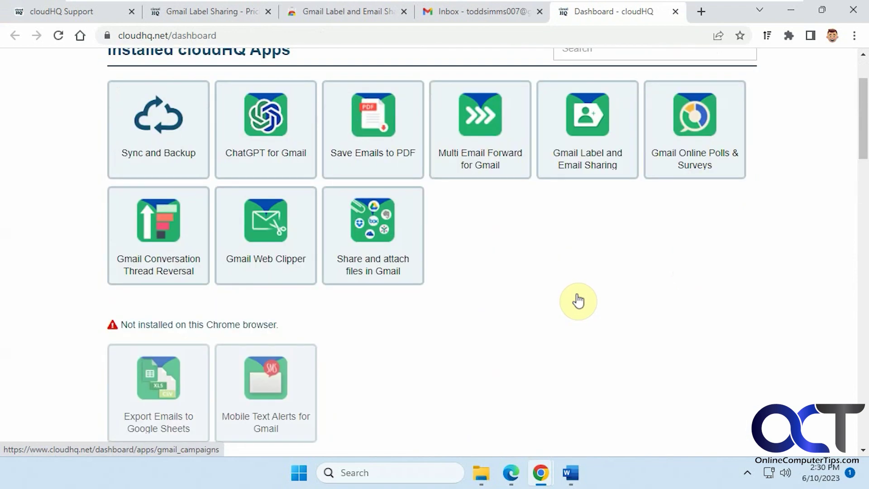
left_click(675, 12)
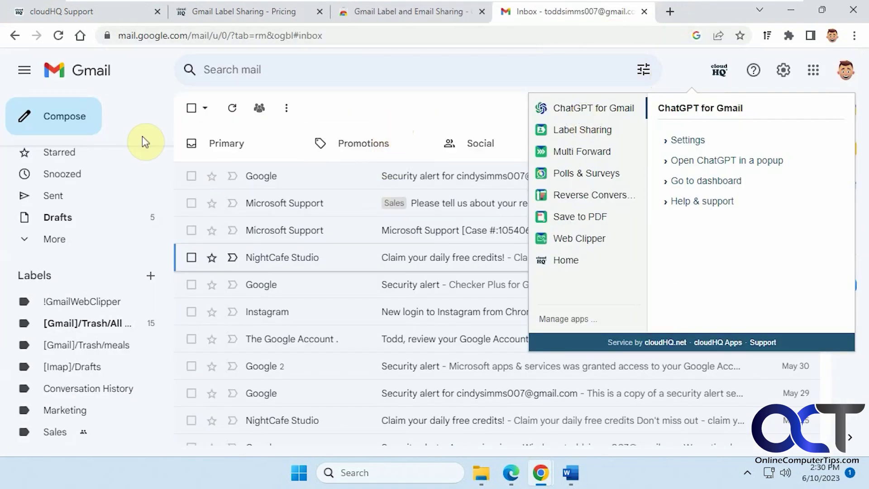
Start sharing the Marketing label and add the second Gmail account as the recipient.
left_click(143, 122)
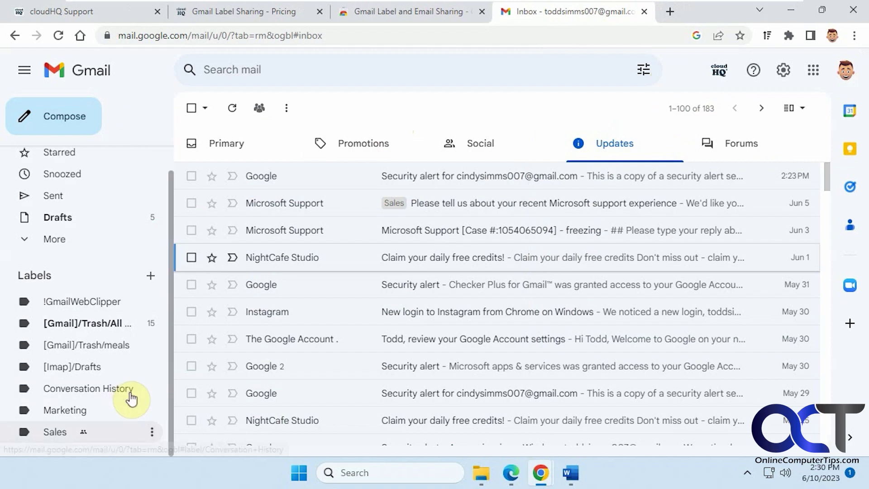
left_click(151, 412)
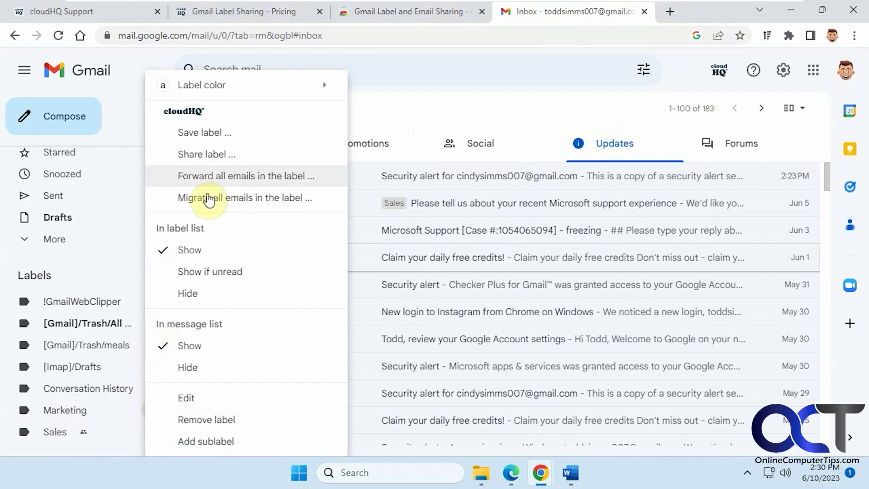
left_click(213, 156)
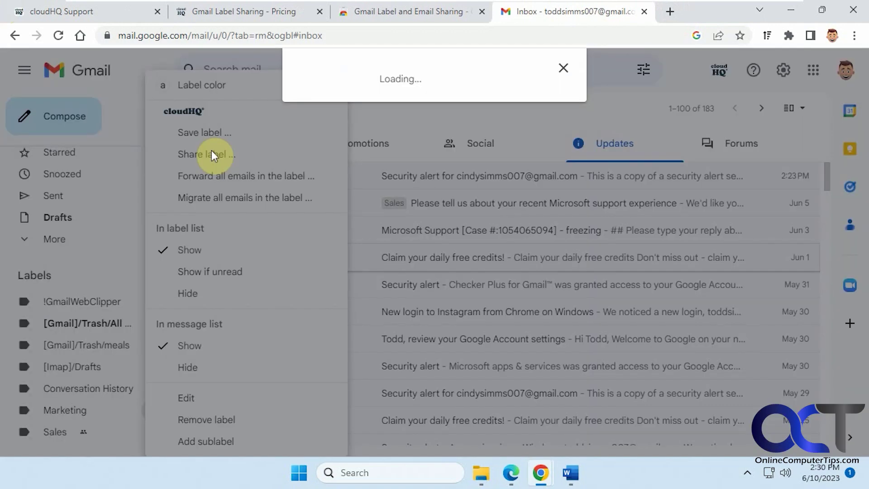
left_click(335, 164)
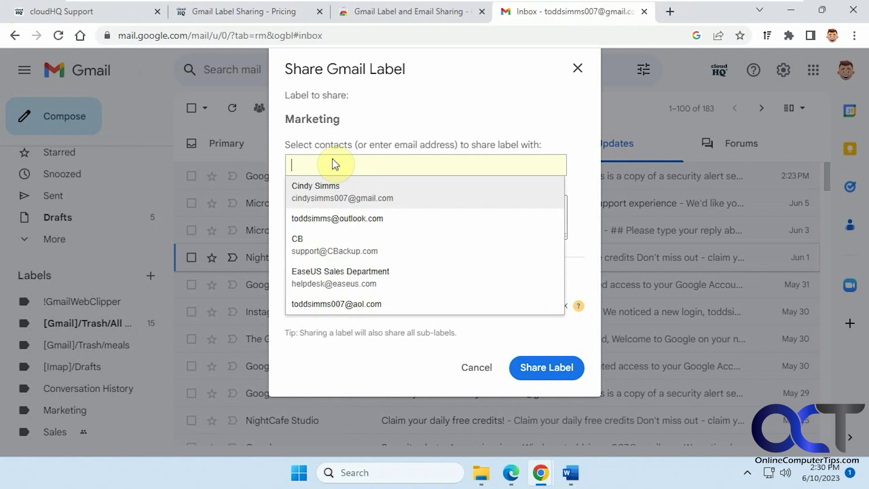
type("ci")
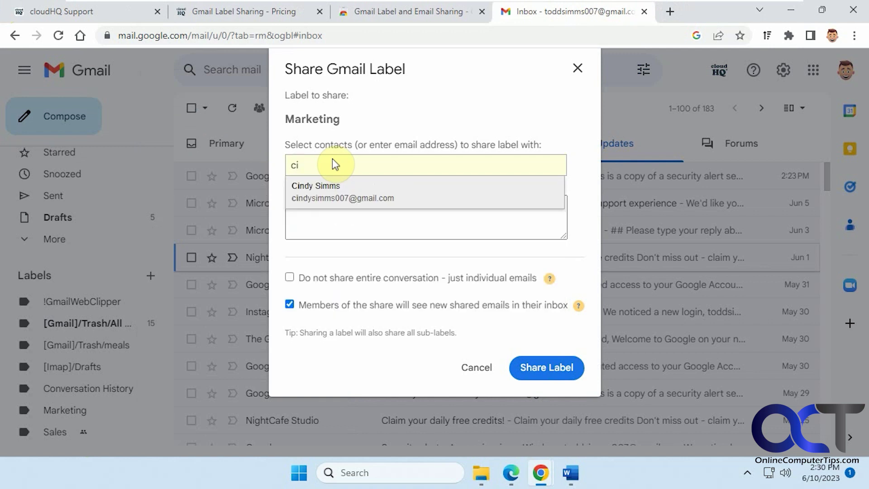
left_click(338, 192)
Add the note 'Here is where you will find the marketing emails.' and share the label.
left_click(328, 203)
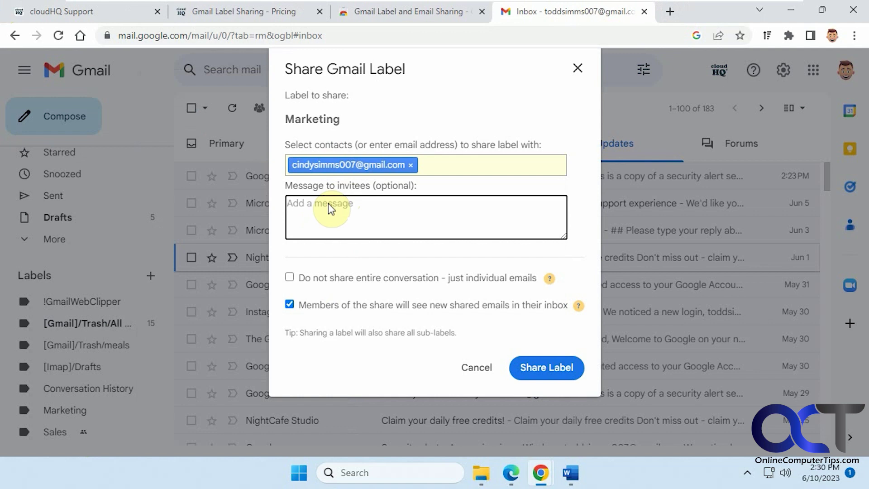
type("Here is where you will find the ma")
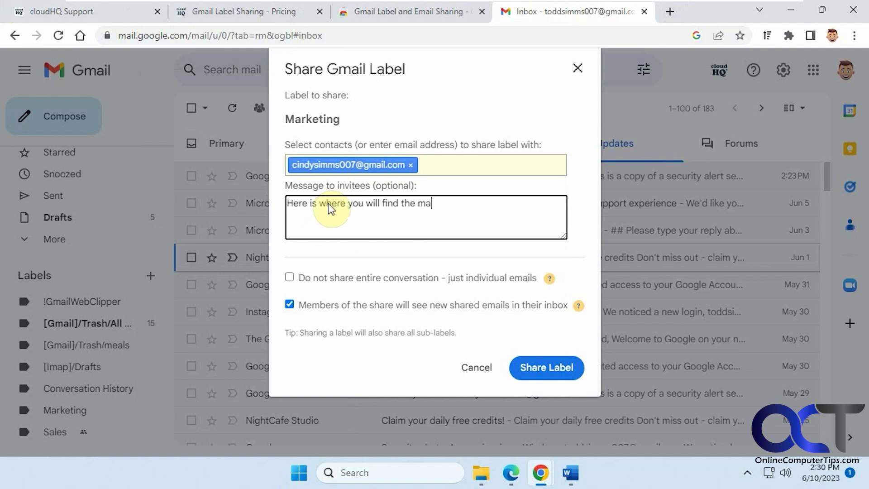
type("rketing emails.")
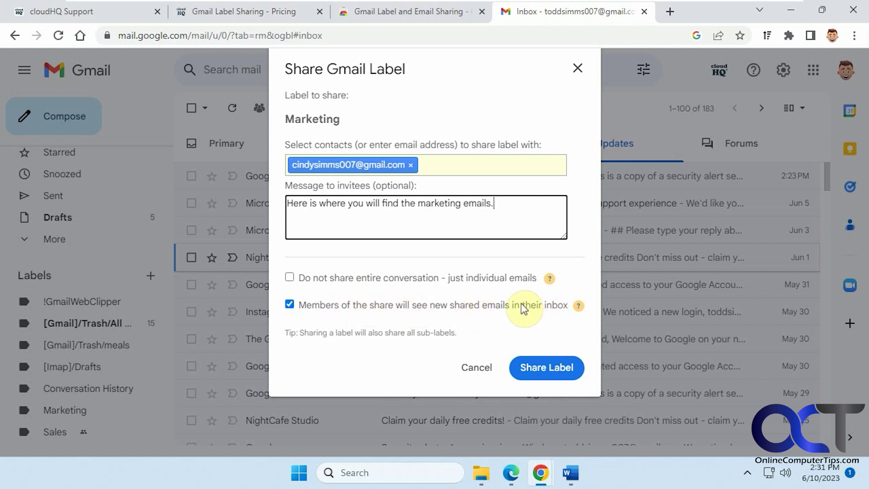
left_click(549, 369)
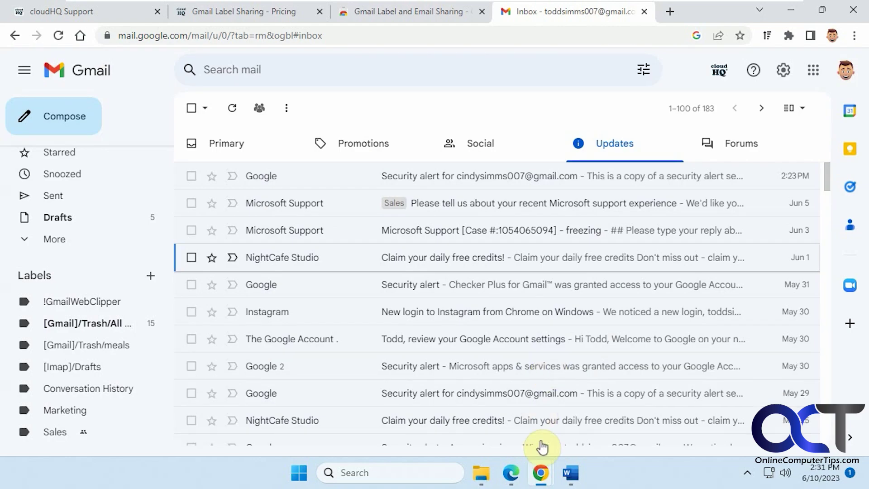
left_click(511, 473)
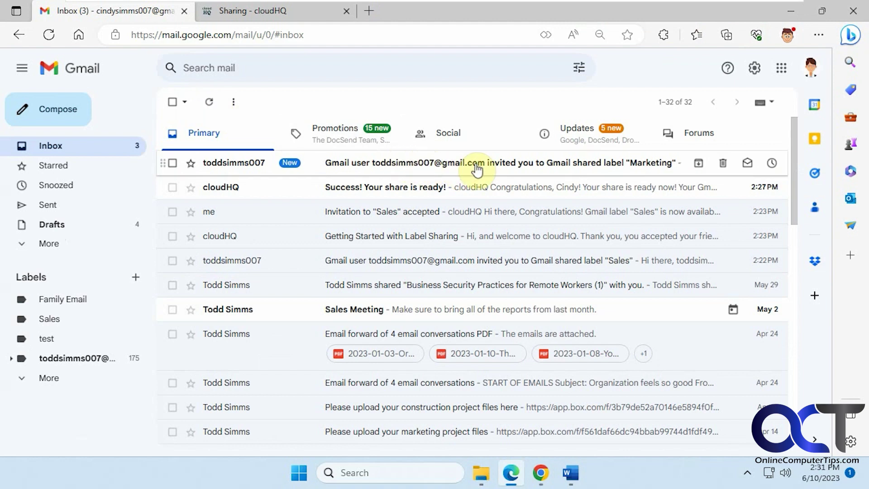
Accept the Marketing label sharing invitation from its email and review cloudHQ's confirmation page.
left_click(510, 166)
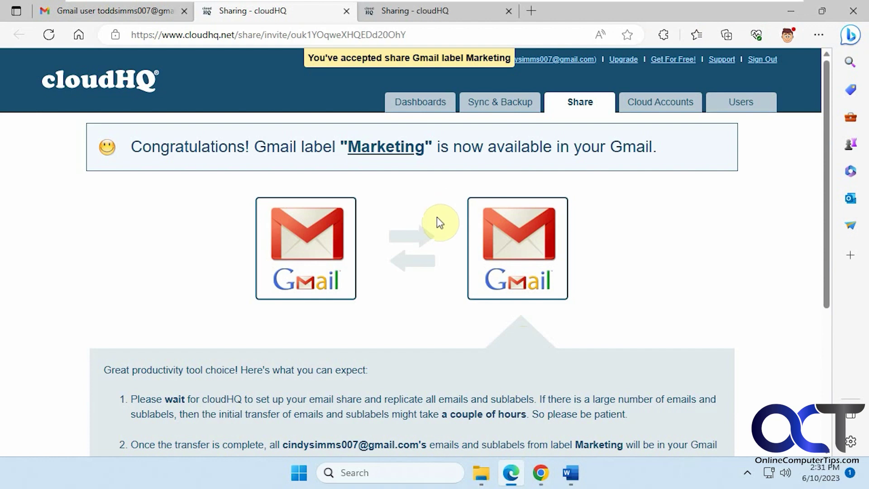
scroll(436, 218, "down", 5)
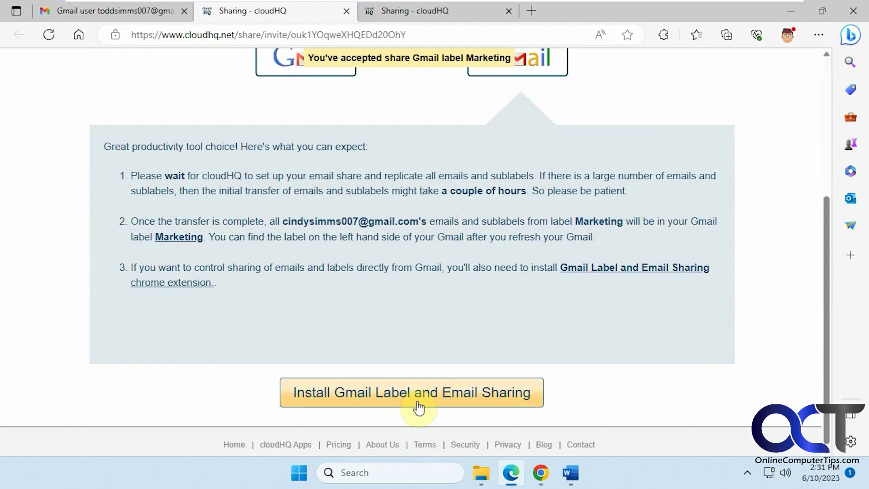
scroll(500, 380, "up", 3)
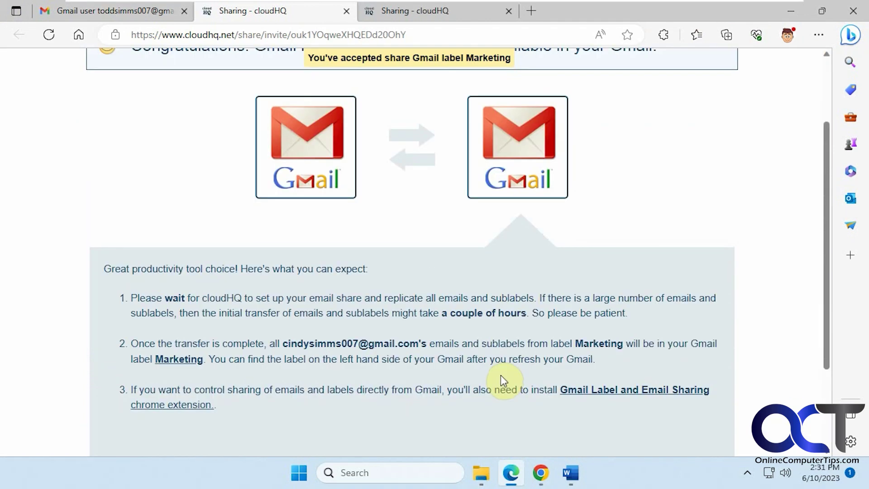
scroll(501, 375, "up", 3)
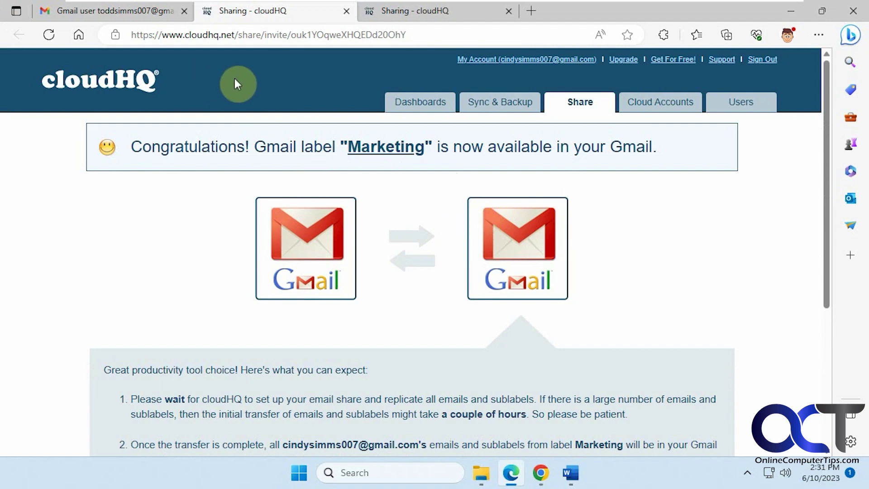
left_click(135, 11)
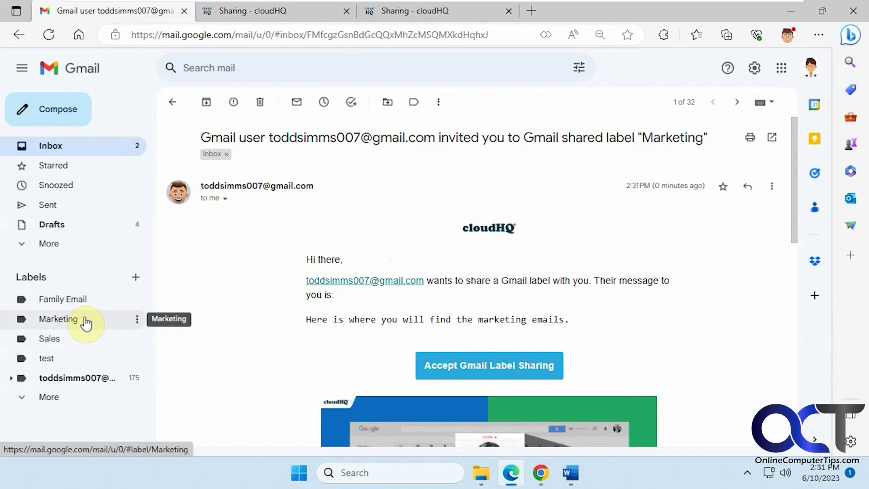
Bring the first account's Gmail window forward and dismiss the cloudHQ label-shared notification.
mouse_move(553, 474)
left_click(579, 421)
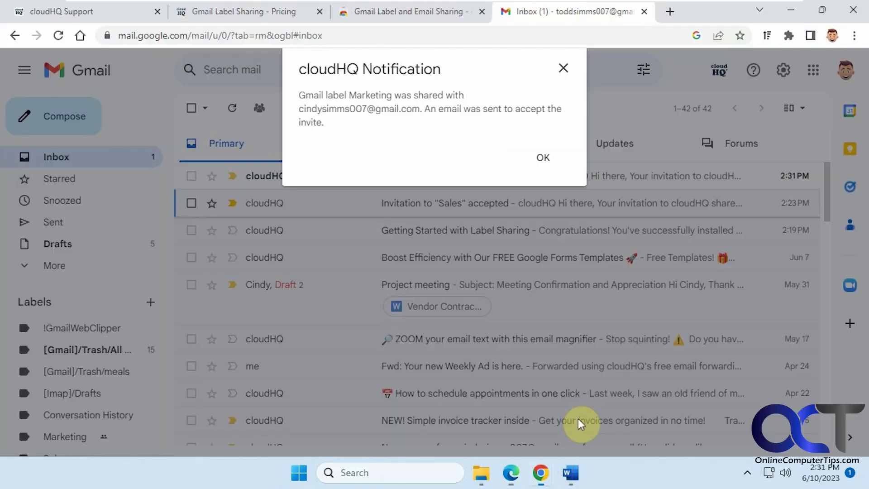
left_click(563, 71)
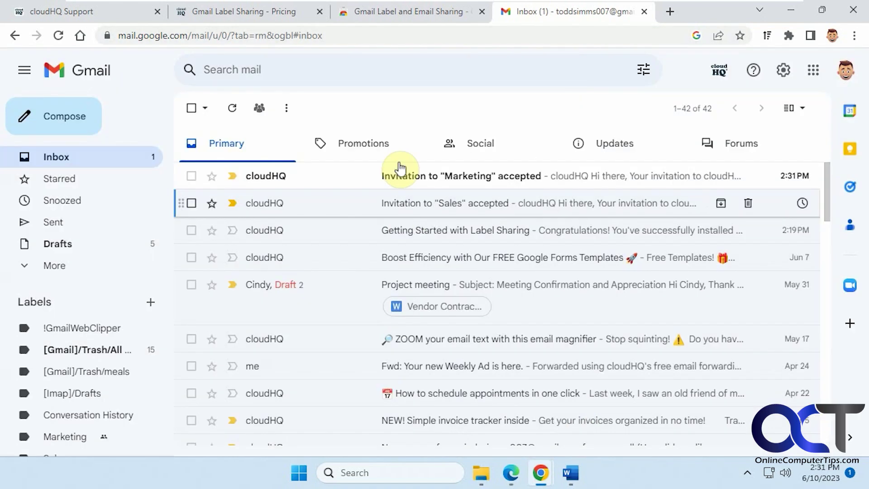
In Updates, select the three NightCafe Studio emails plus the VanceAI and Dropbox emails.
left_click(598, 149)
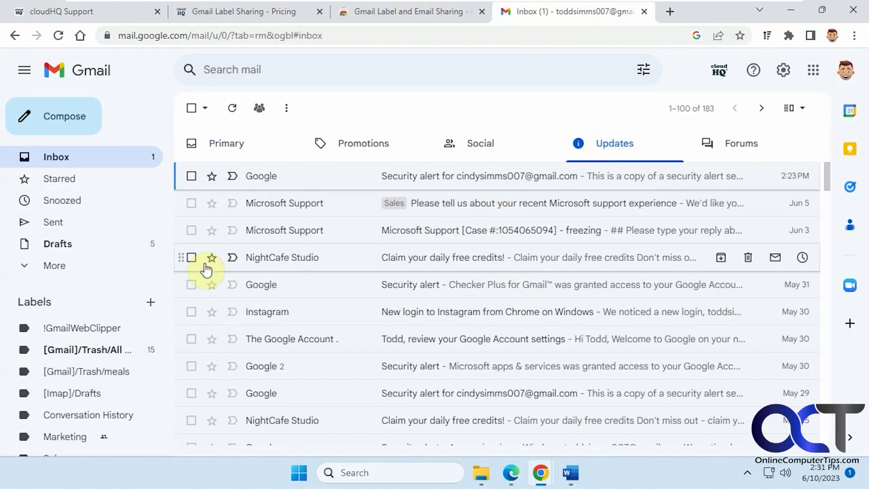
left_click(192, 258)
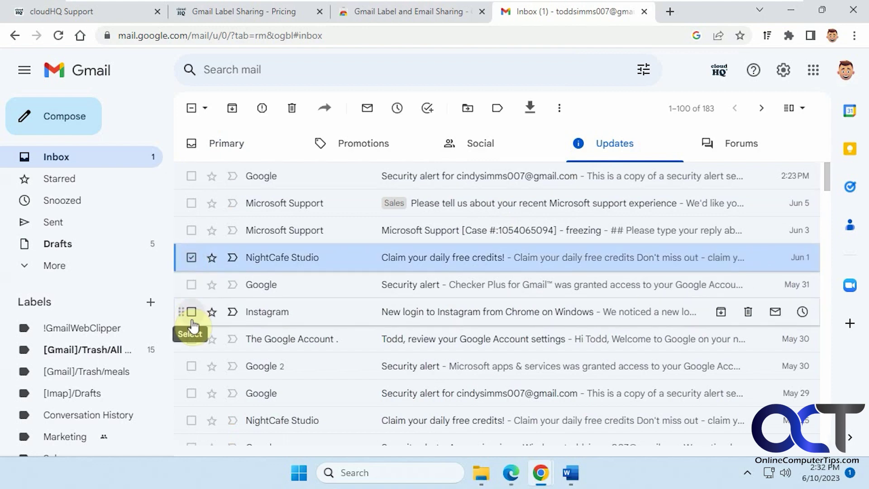
scroll(200, 373, "down", 1)
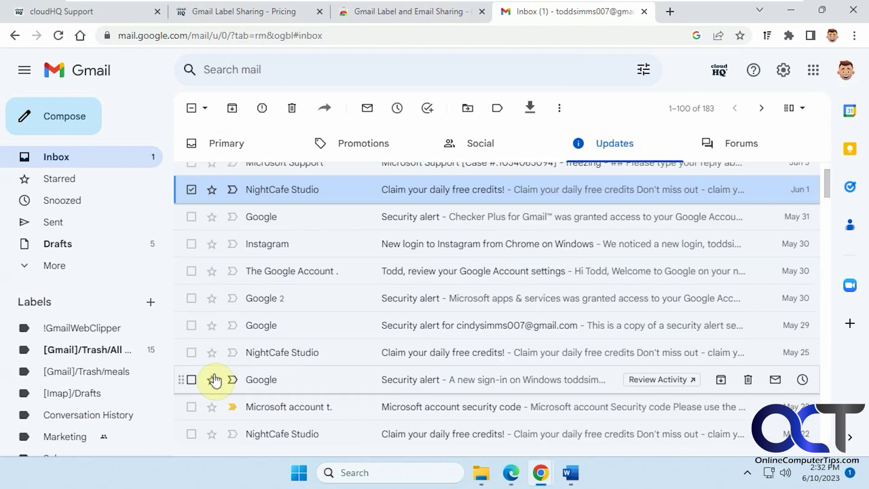
left_click(191, 356)
scroll(191, 358, "down", 1)
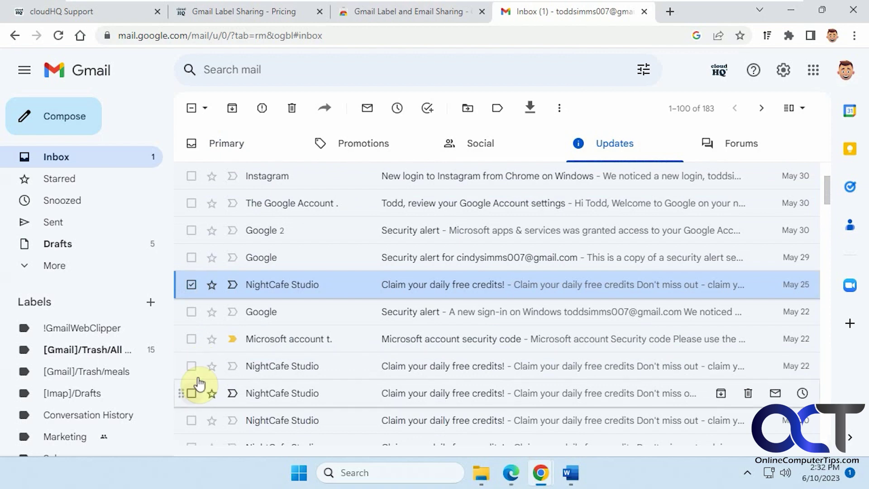
left_click(191, 366)
scroll(199, 365, "down", 3)
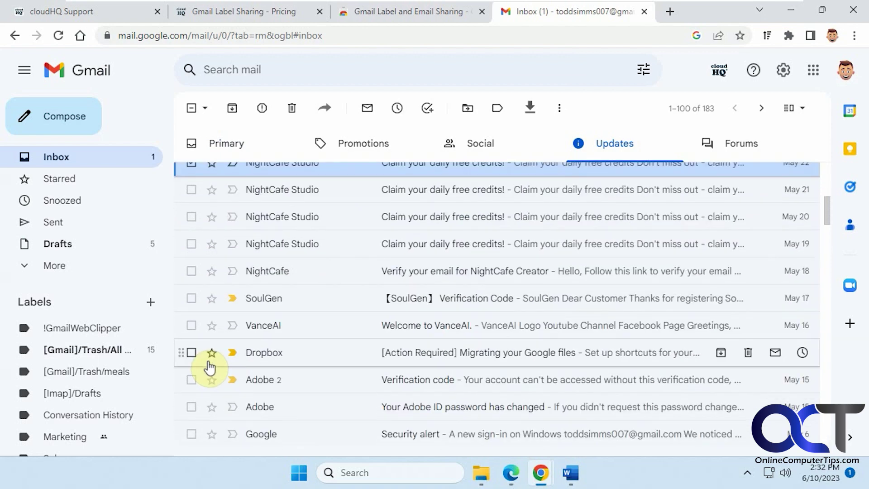
left_click(191, 326)
left_click(192, 353)
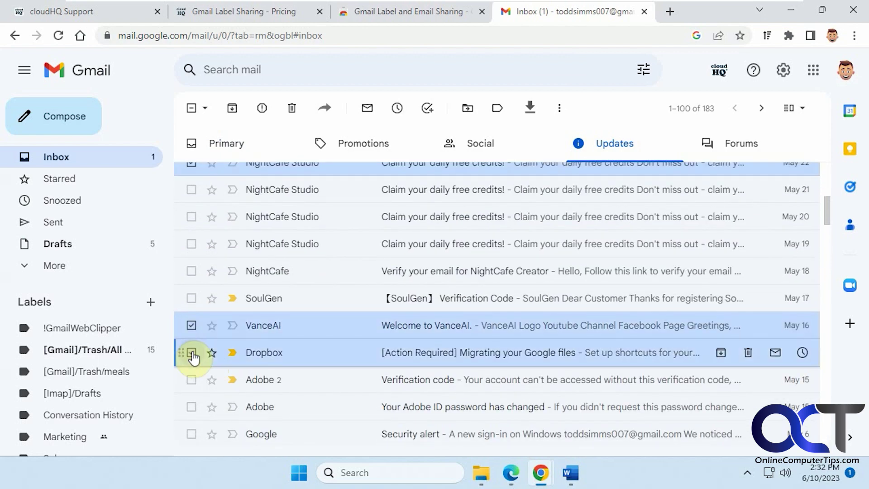
Apply the Marketing label to the selected emails and dismiss the confirmation.
left_click(495, 112)
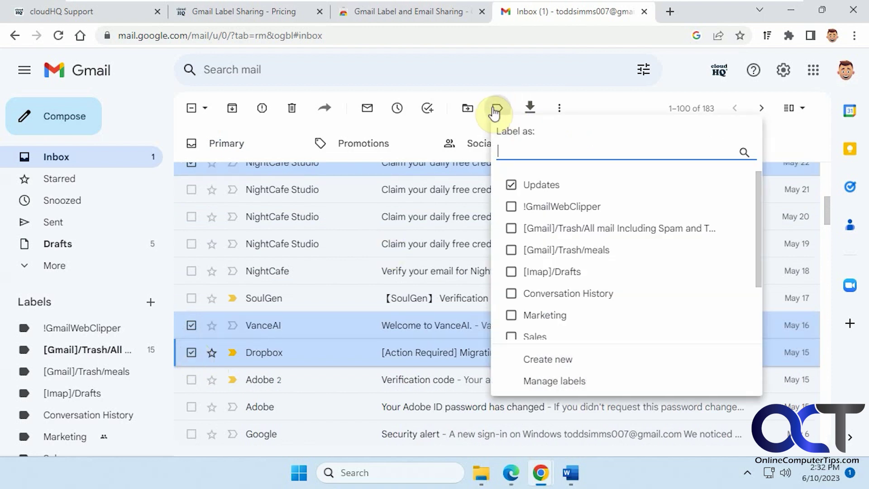
left_click(512, 316)
left_click(536, 359)
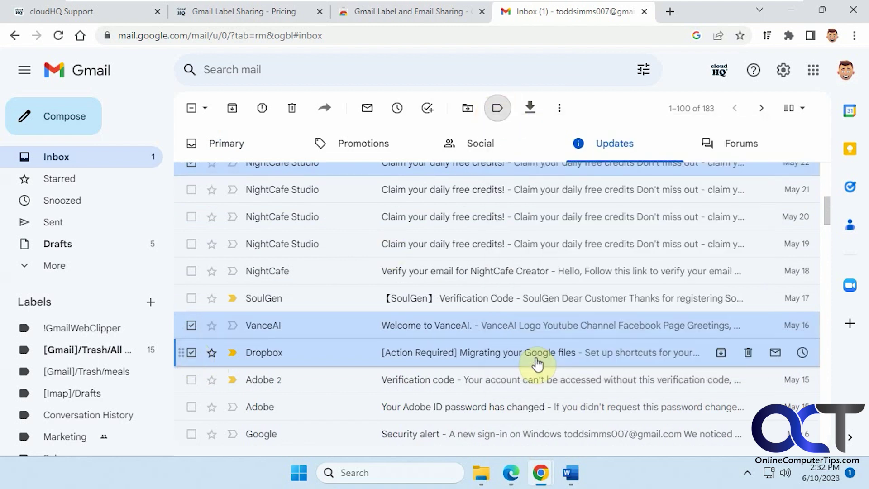
left_click(260, 422)
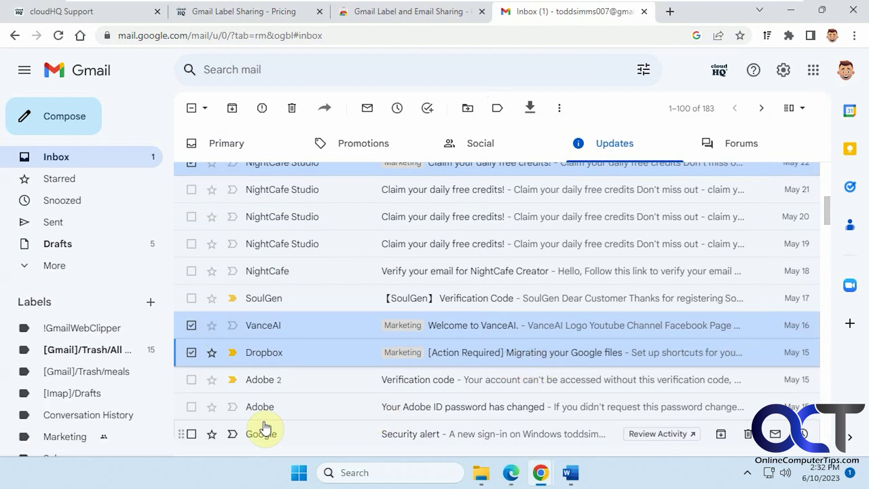
scroll(113, 398, "down", 1)
Compare the Marketing label's 33 conversations in the first and second accounts.
left_click(77, 411)
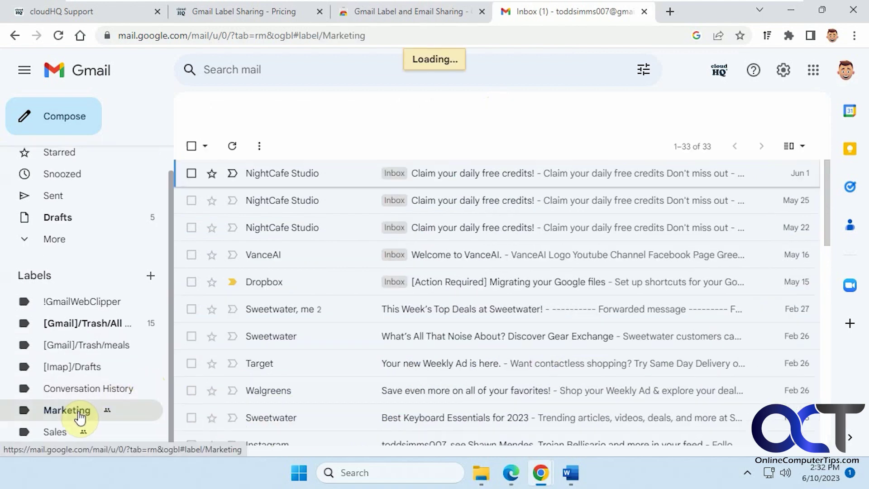
scroll(359, 324, "down", 3)
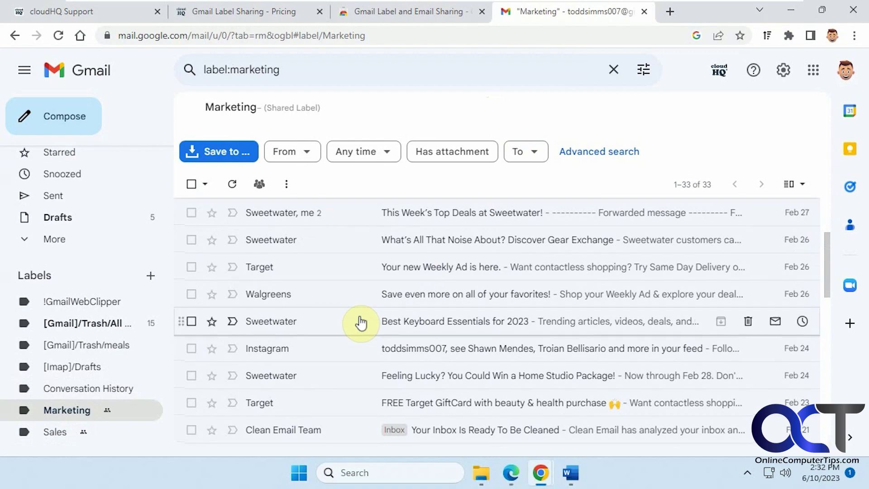
scroll(359, 325, "up", 3)
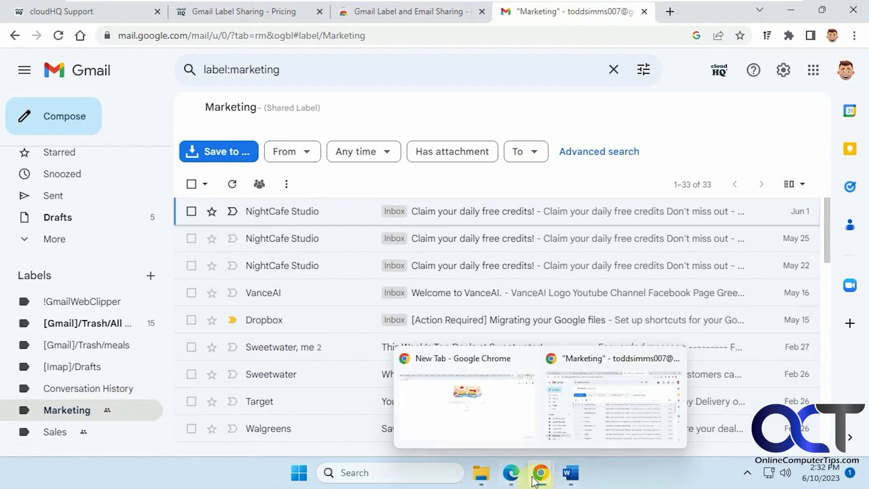
mouse_move(511, 473)
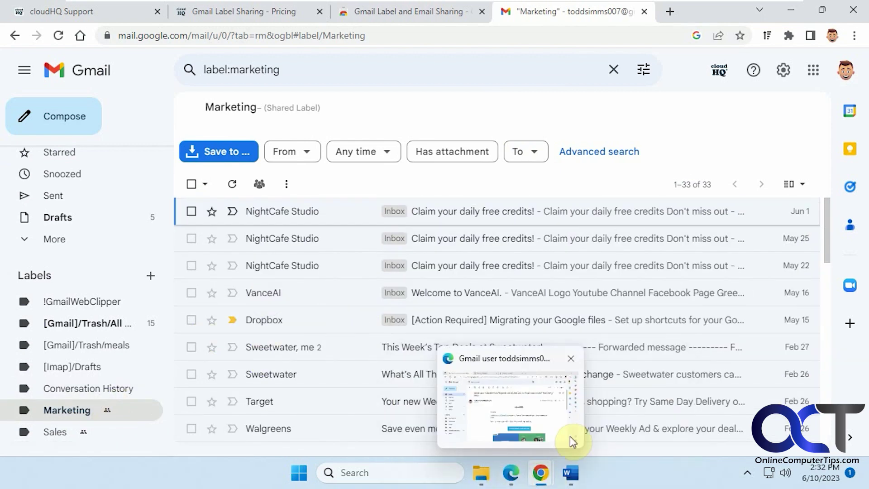
left_click(538, 419)
left_click(64, 320)
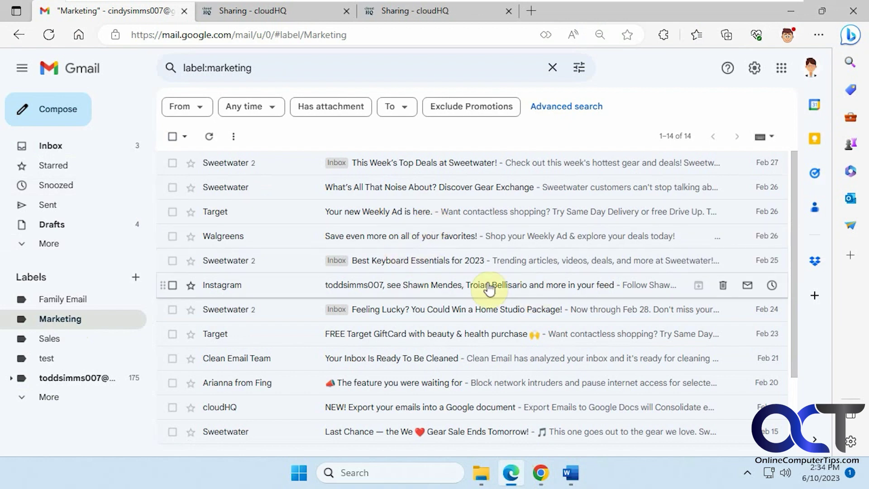
scroll(480, 281, "down", 2)
scroll(481, 280, "up", 2)
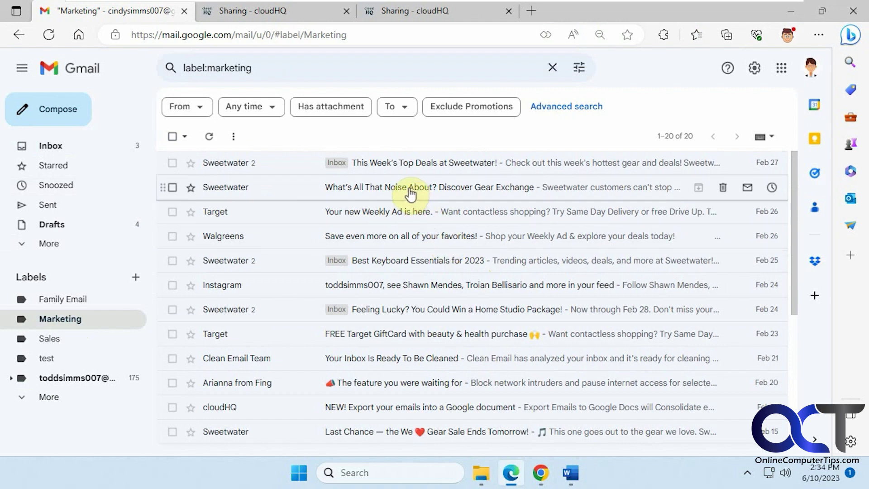
Return to the first account's inbox, where a new 'Shared label test' email has arrived.
mouse_move(541, 472)
left_click(584, 423)
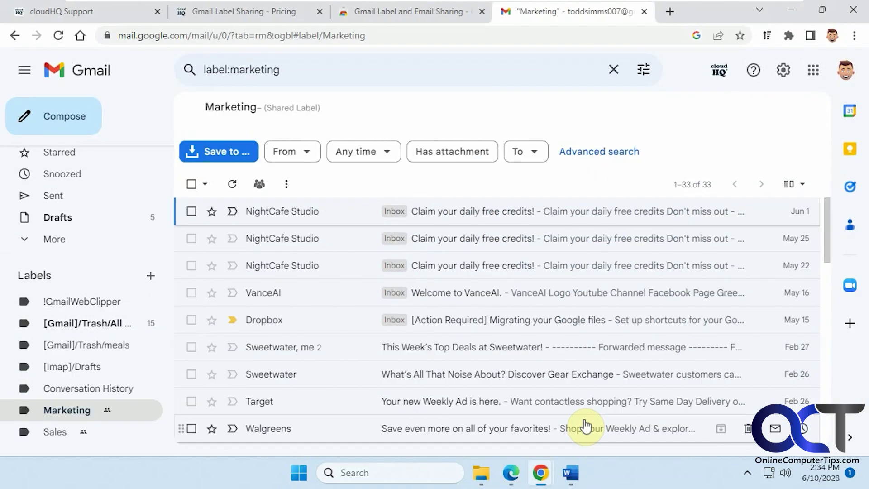
left_click(516, 475)
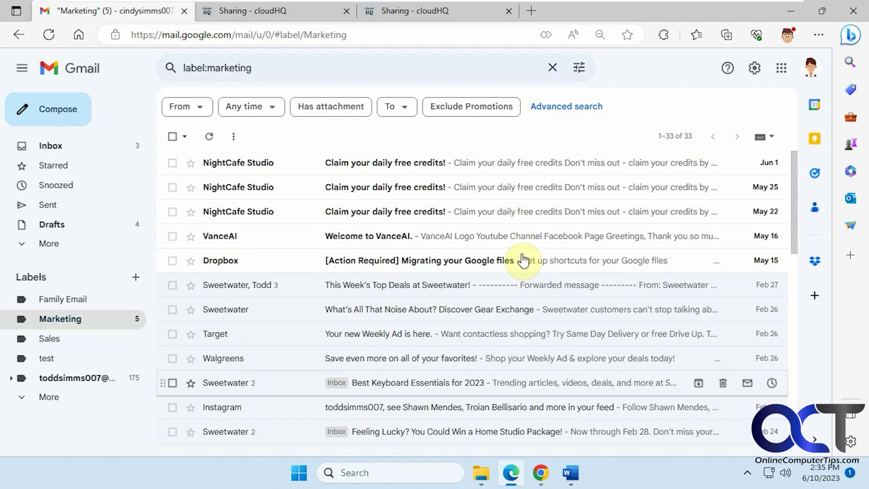
mouse_move(540, 473)
left_click(587, 439)
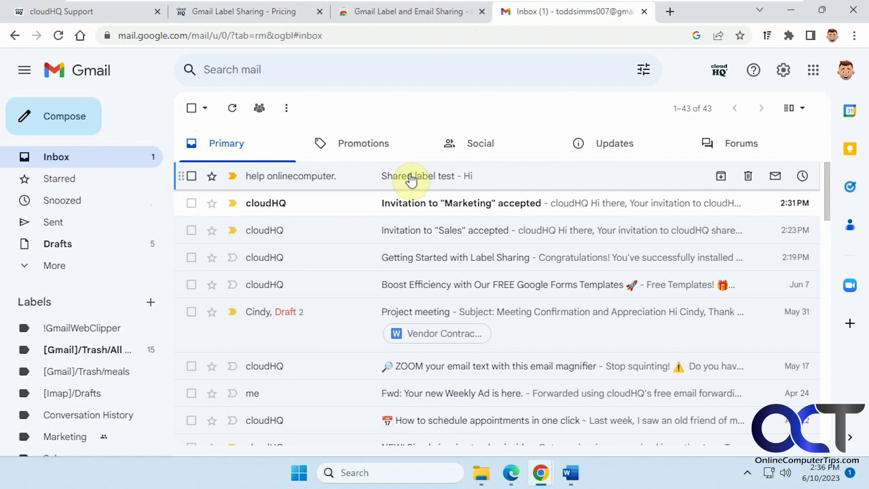
Apply the Marketing label to the 'Shared label test' email.
left_click(407, 176)
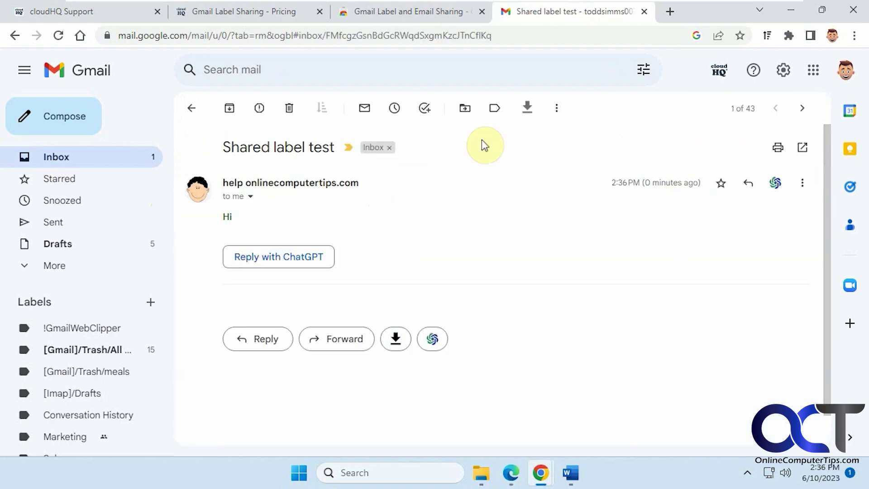
left_click(492, 110)
scroll(557, 312, "down", 2)
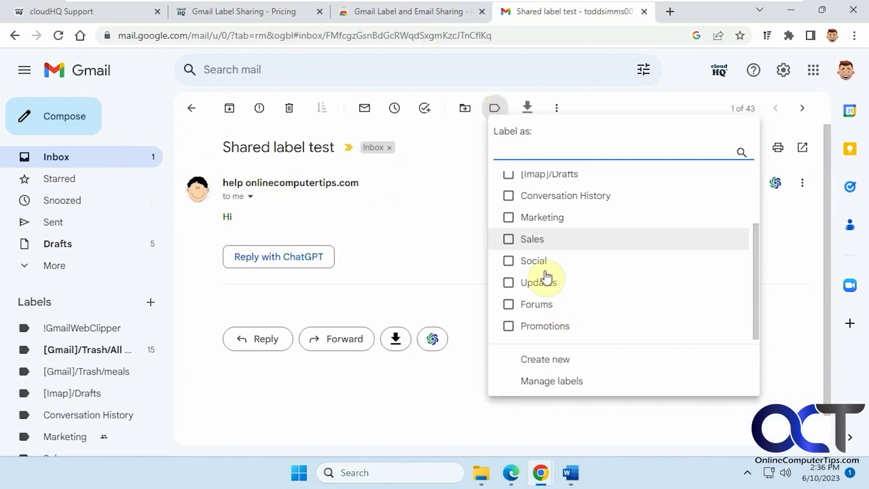
left_click(509, 218)
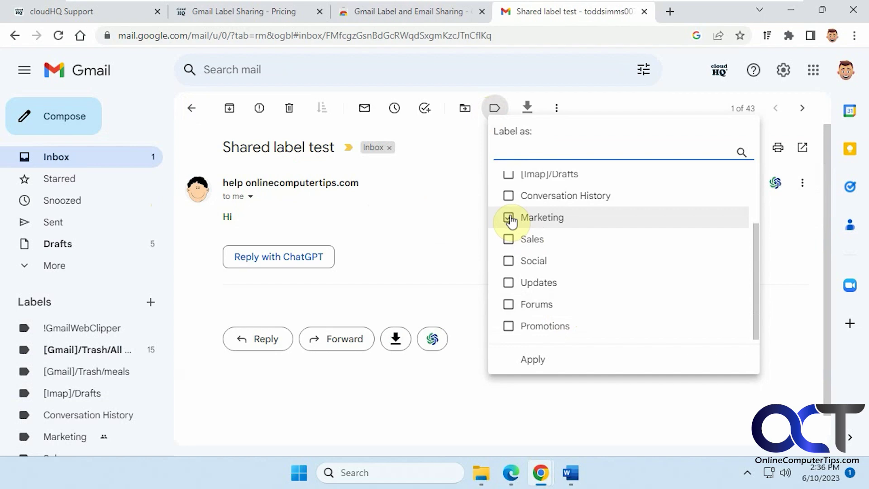
left_click(536, 360)
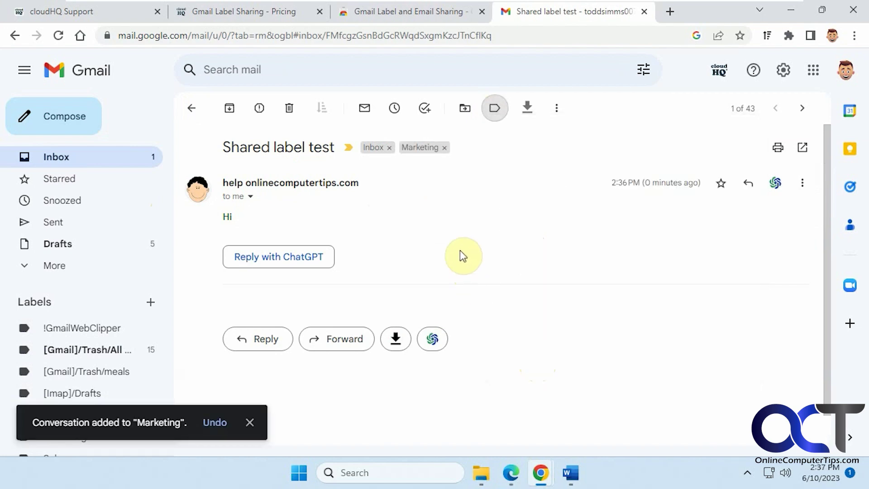
left_click(512, 472)
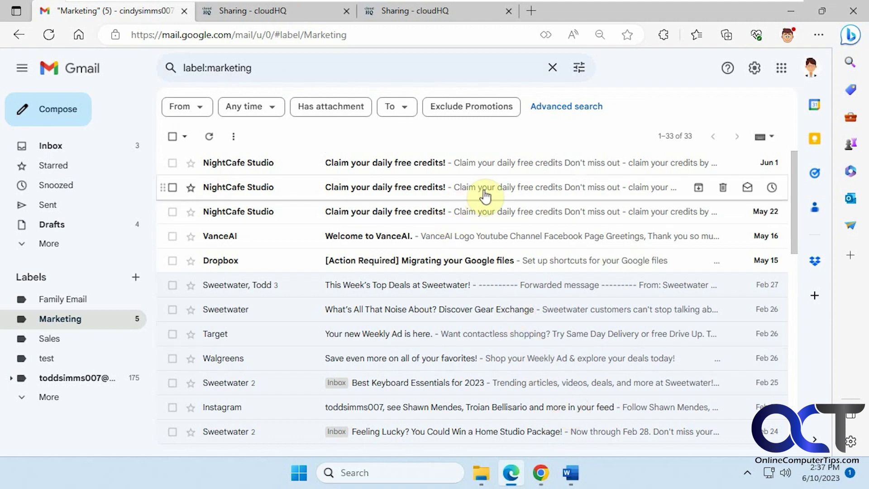
Open 'Shared label test' in the second account's Marketing label, then return to the first account's copy.
left_click(396, 163)
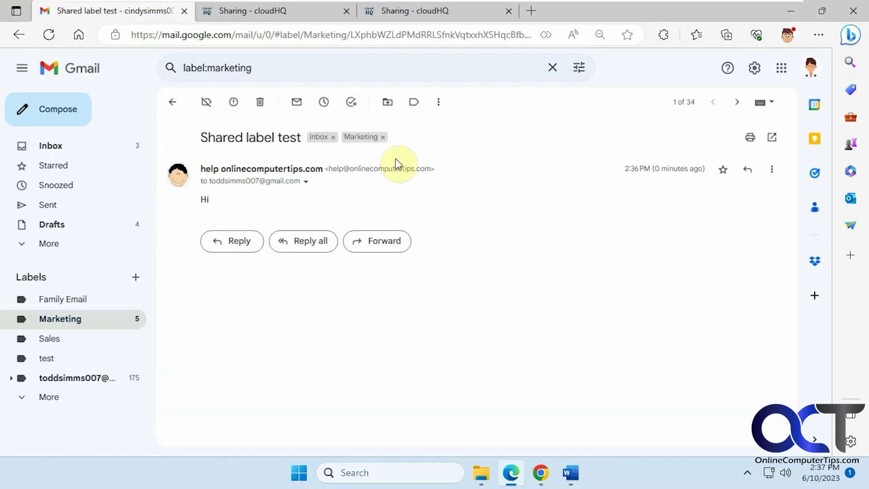
left_click(173, 102)
mouse_move(540, 472)
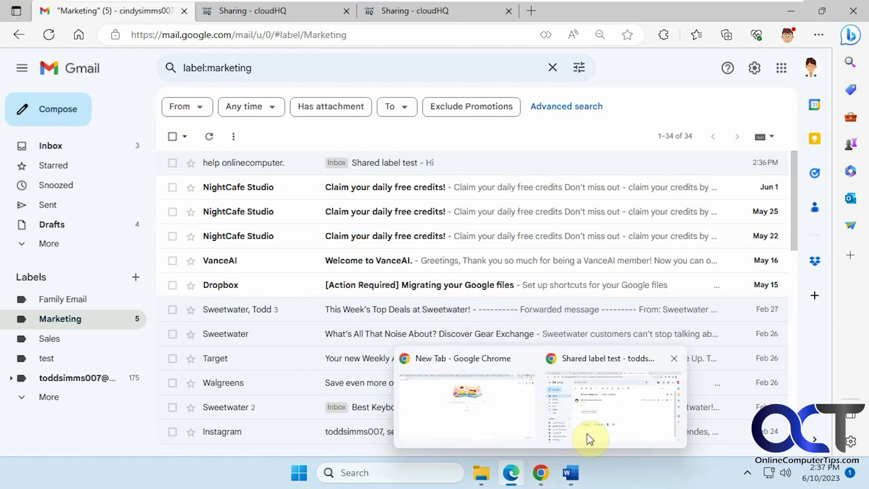
left_click(603, 429)
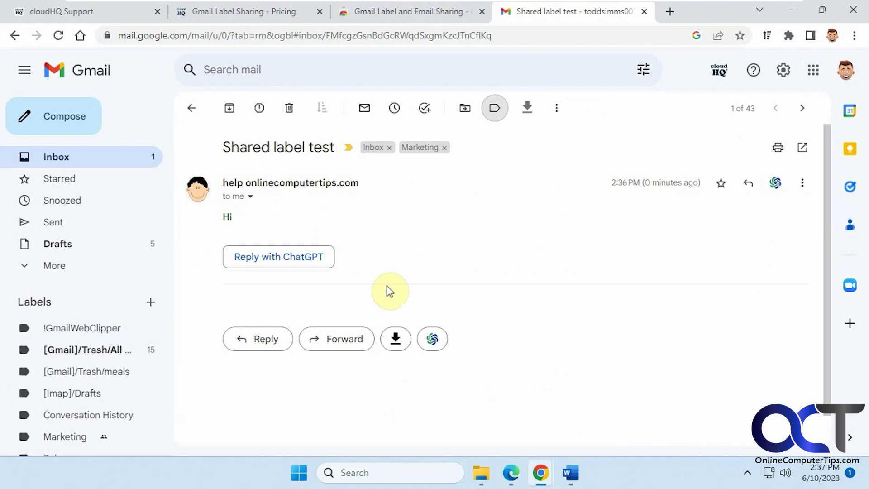
Send the reply 'How are things going?' on the Shared label test email.
left_click(266, 339)
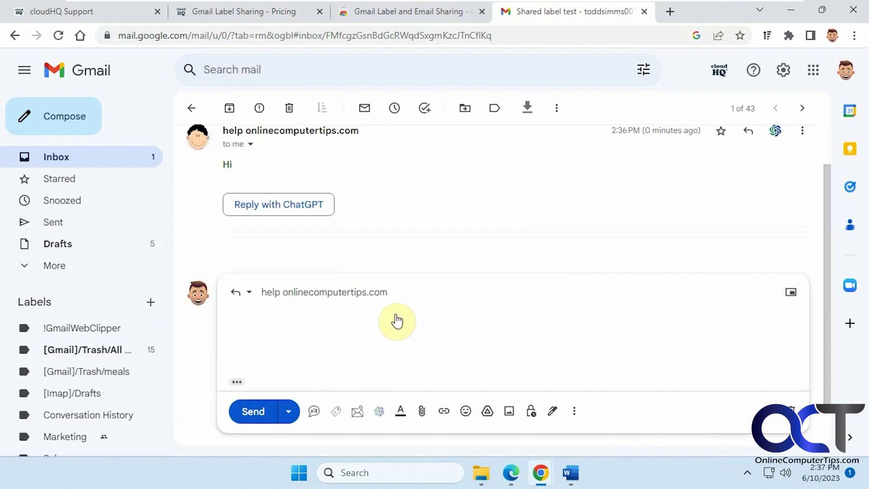
type("How are things going?")
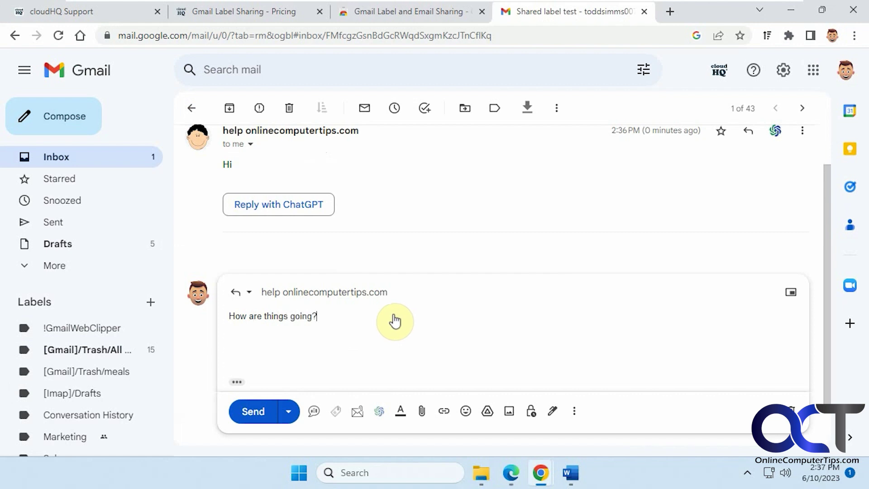
left_click(259, 411)
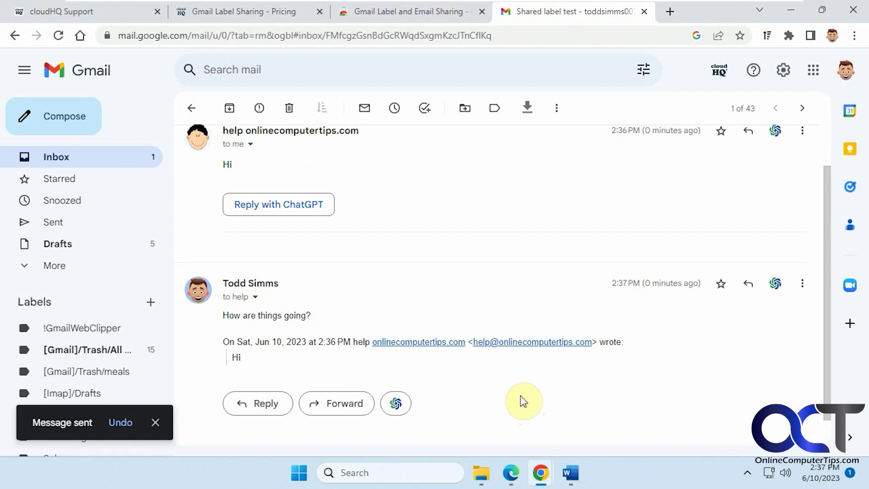
left_click(511, 473)
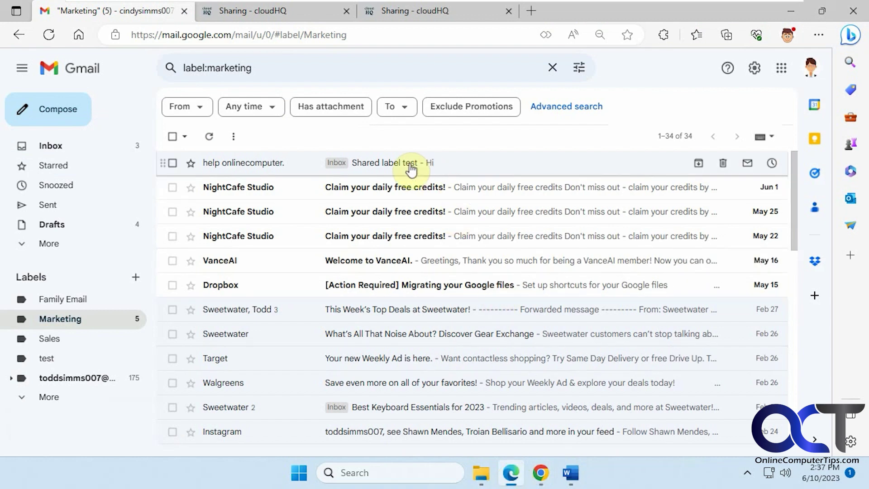
Open the 'Shared label test' thread in the second account and compare it with the first account's copy.
left_click(369, 175)
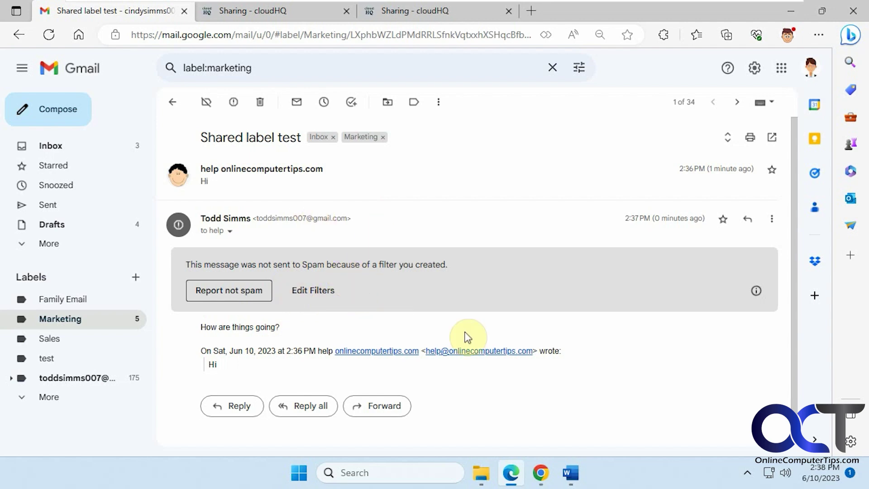
mouse_move(541, 472)
left_click(607, 421)
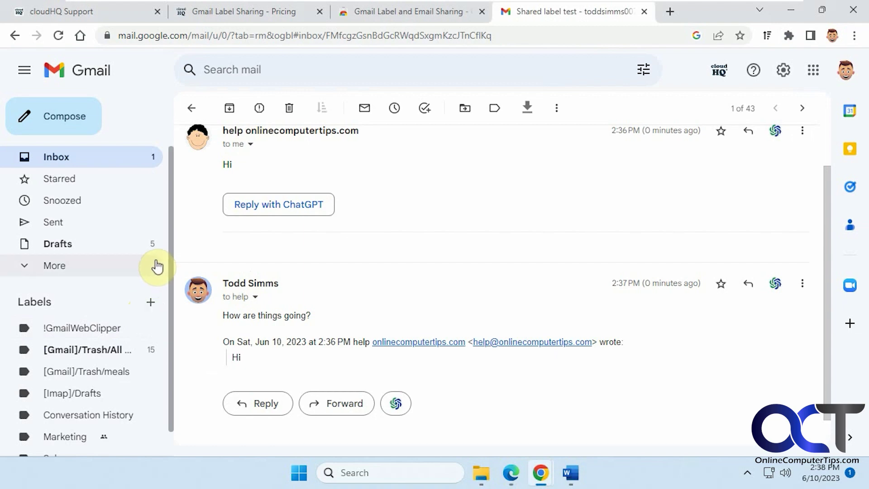
Return the second account to its Marketing label list, then bring back the first account's 'Shared label test' thread.
mouse_move(518, 481)
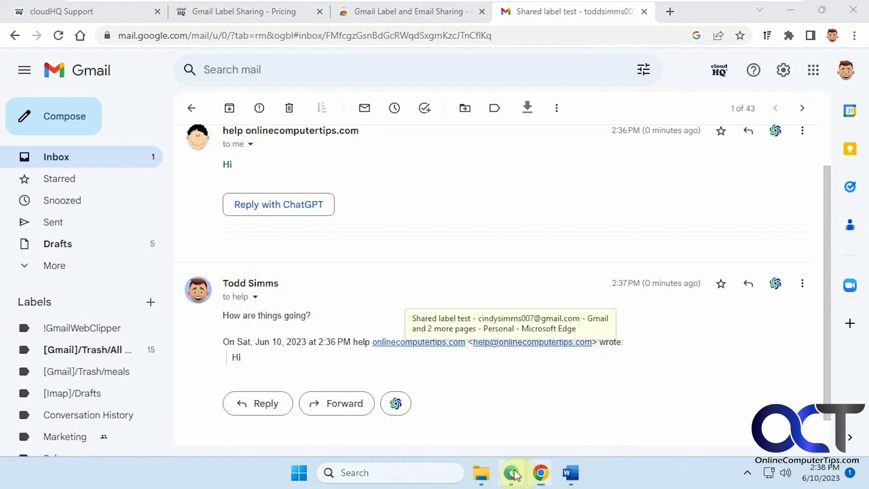
left_click(512, 475)
left_click(172, 105)
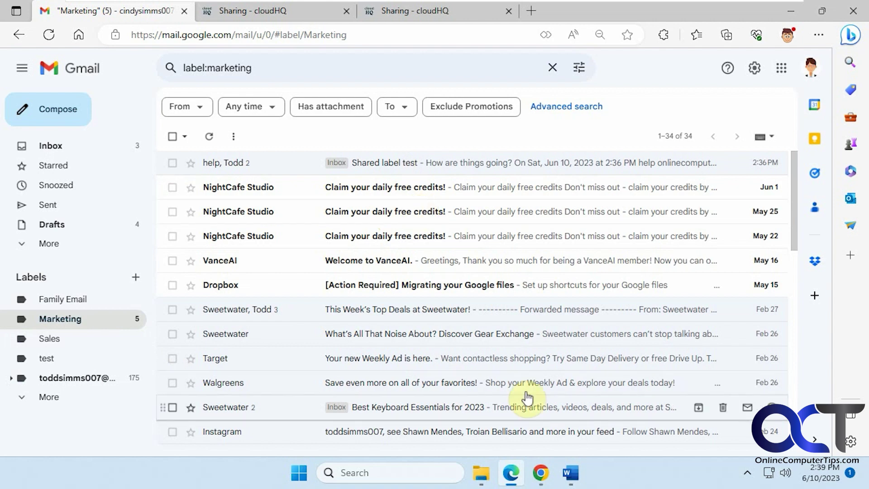
mouse_move(540, 472)
left_click(577, 421)
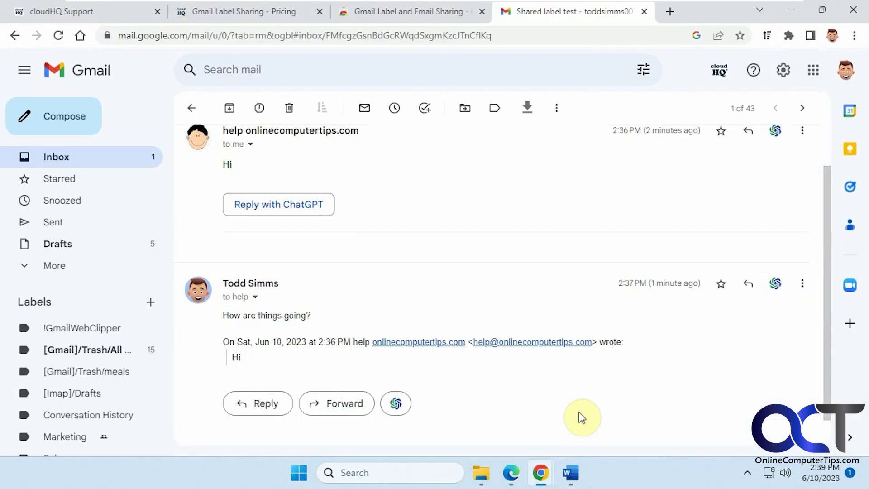
left_click(435, 13)
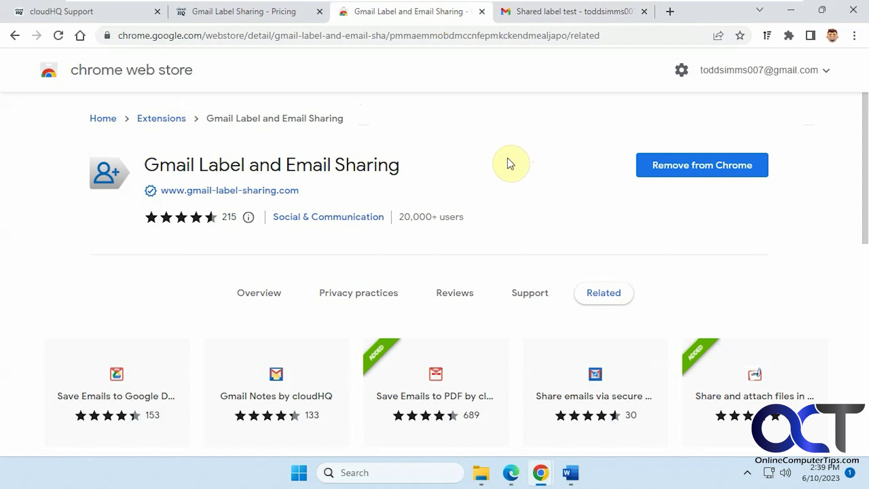
left_click(548, 13)
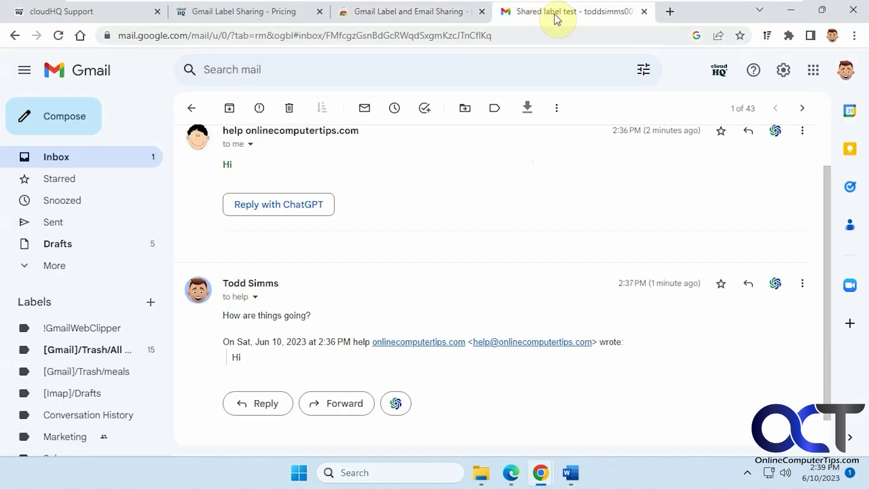